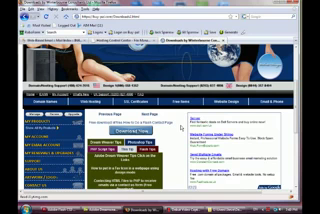
scroll(181, 127, "down", 3)
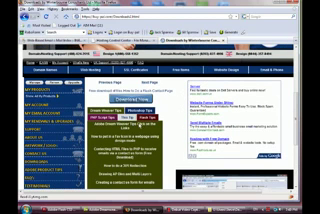
scroll(181, 127, "down", 2)
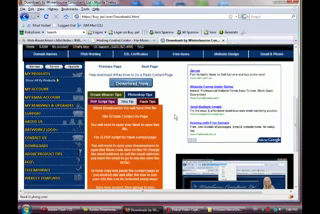
scroll(181, 127, "down", 2)
scroll(174, 118, "down", 2)
scroll(174, 118, "down", 2)
scroll(174, 118, "up", 4)
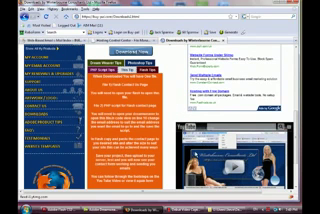
scroll(45, 30, "up", 4)
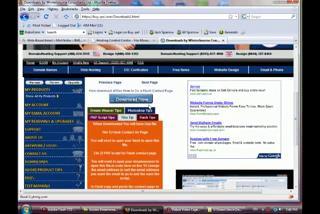
Step: Cancel the contact form download and go to the Winterbourne Consultants home page
left_click(133, 99)
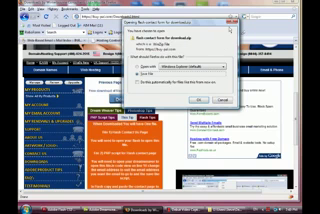
key("Return")
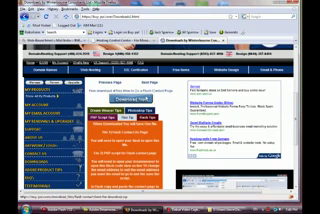
scroll(160, 130, "up", 3)
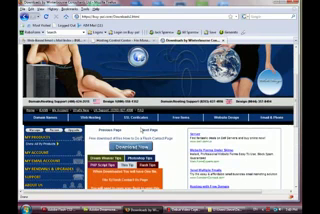
scroll(160, 130, "up", 3)
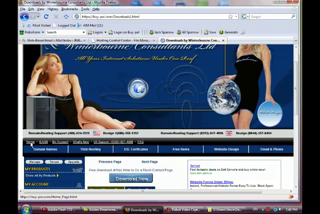
left_click(30, 144)
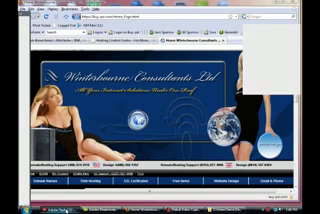
key("alt+Tab")
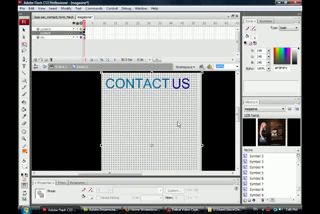
Step: Restore the CONTACT US text, copy the buy-pal contact form, and return to the magazine document
key("Delete")
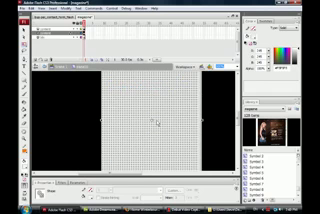
key("ctrl+z")
left_click(50, 17)
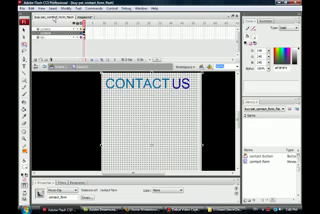
scroll(107, 109, "up", 3)
scroll(107, 109, "down", 1)
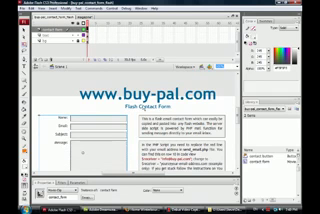
scroll(146, 106, "down", 2)
scroll(146, 106, "up", 1)
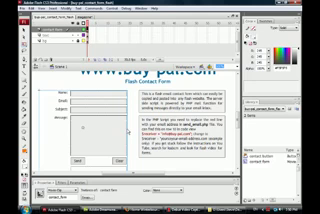
right_click(131, 45)
left_click(140, 54)
left_click(84, 16)
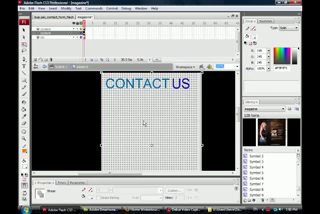
Step: Paste the contact form below the CONTACT US heading and save the magazine document
right_click(143, 122)
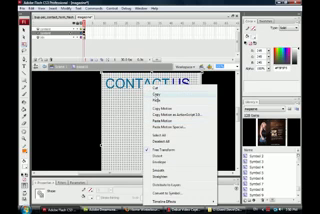
left_click(156, 100)
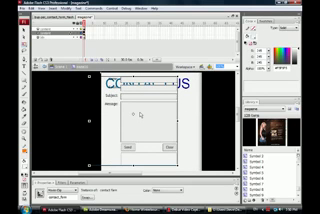
mouse_move(142, 115)
left_mouse_down()
mouse_move(156, 135)
mouse_move(156, 130)
left_mouse_up()
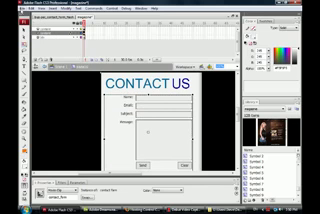
left_click(8, 10)
left_click(28, 60)
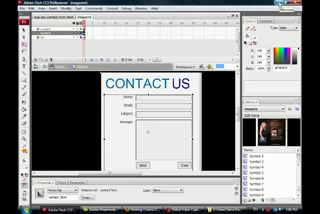
Step: Dismiss the File Manager's session expiry message and bring the PHP mail script into view
key("alt+Tab")
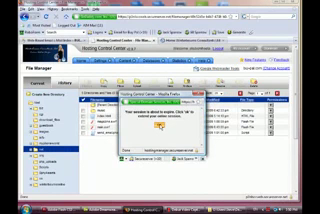
left_click(196, 94)
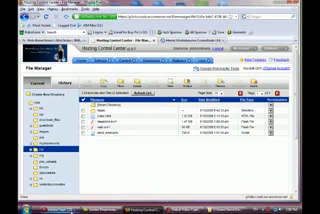
left_click(100, 209)
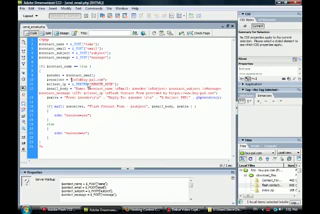
Step: Save the PHP mail script as send_email, replacing the existing file
left_click(8, 9)
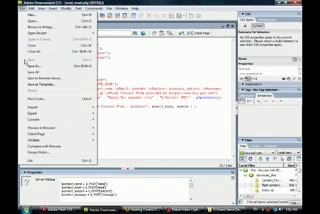
left_click(28, 71)
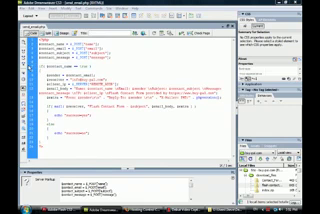
left_click(162, 86)
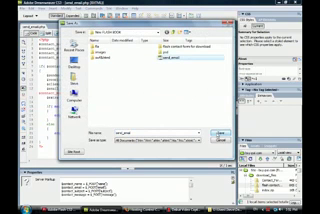
left_click(218, 132)
left_click(160, 118)
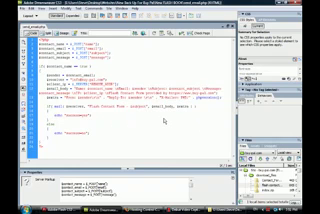
key("alt+Tab")
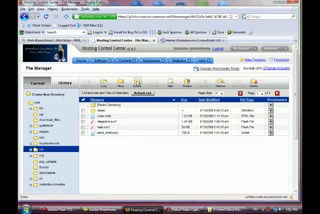
Step: Select magazine.swf and send_email.php from the computer and upload both to the server
left_click(120, 87)
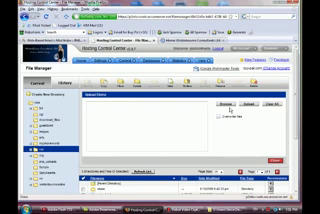
left_click(226, 104)
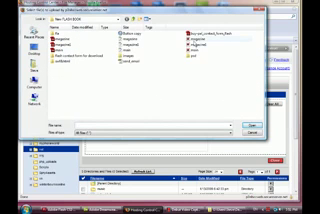
left_click(196, 38)
left_click_drag(165, 70, 155, 75)
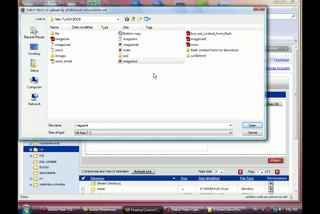
left_click(58, 61)
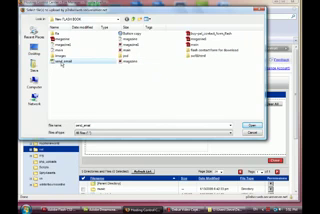
left_click(128, 61, "ctrl")
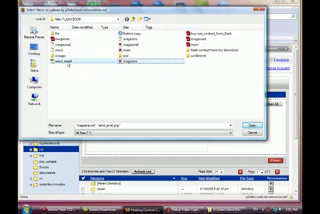
left_click(252, 124)
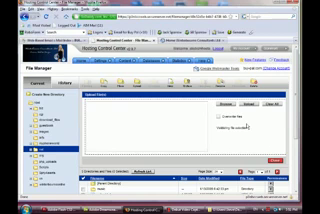
left_click(218, 117)
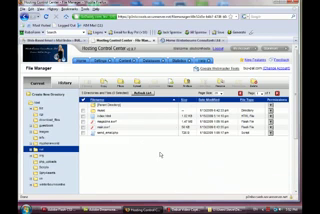
left_click(195, 37)
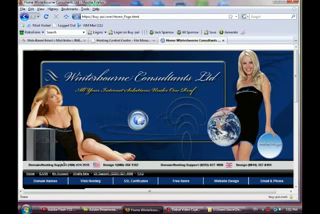
scroll(72, 104, "down", 4)
scroll(72, 104, "down", 3)
scroll(72, 104, "down", 3)
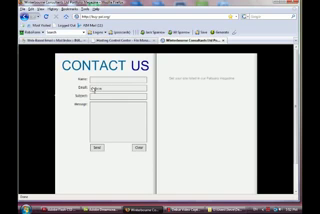
type("il")
type(".co.uk")
key("Tab")
type("testing the flash")
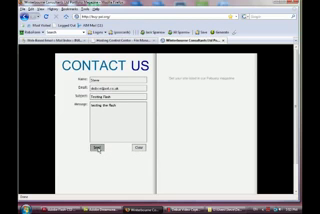
Step: Send the test message from the completed CONTACT US form
left_click(97, 148)
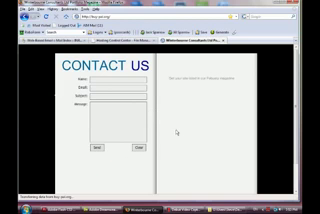
scroll(299, 60, "down", 3)
scroll(295, 62, "up", 3)
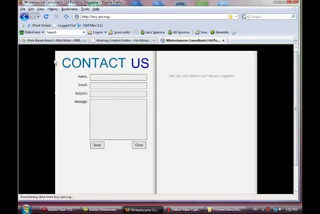
Step: Switch to the GoDaddy Web-Based Email inbox
left_click(14, 12)
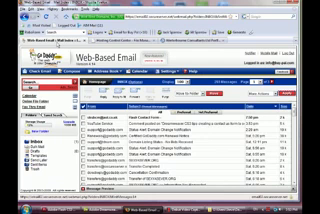